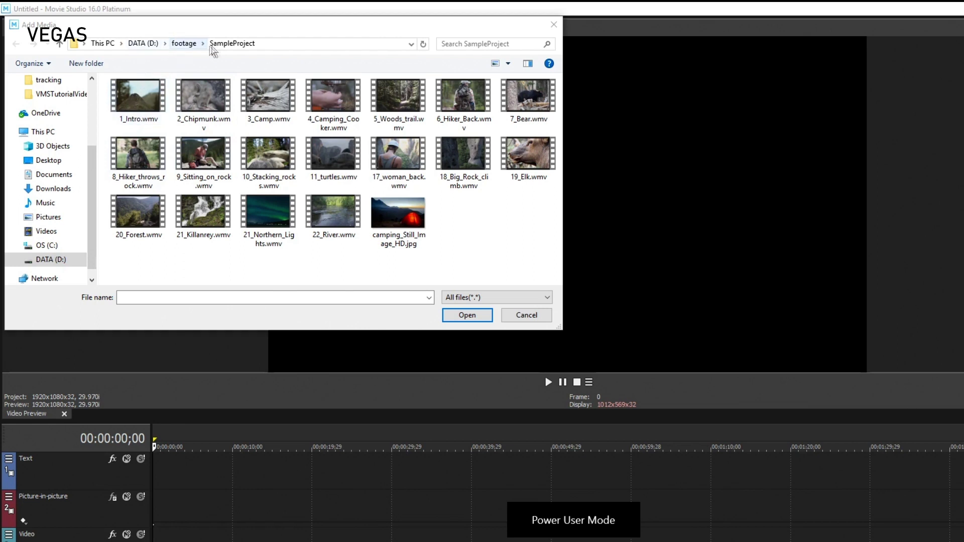
# Add the clips 1_Intro, 2_Chipmunk, 3_Camp and 4_Camping_Cooker to the movie
pyautogui.click(135, 98)
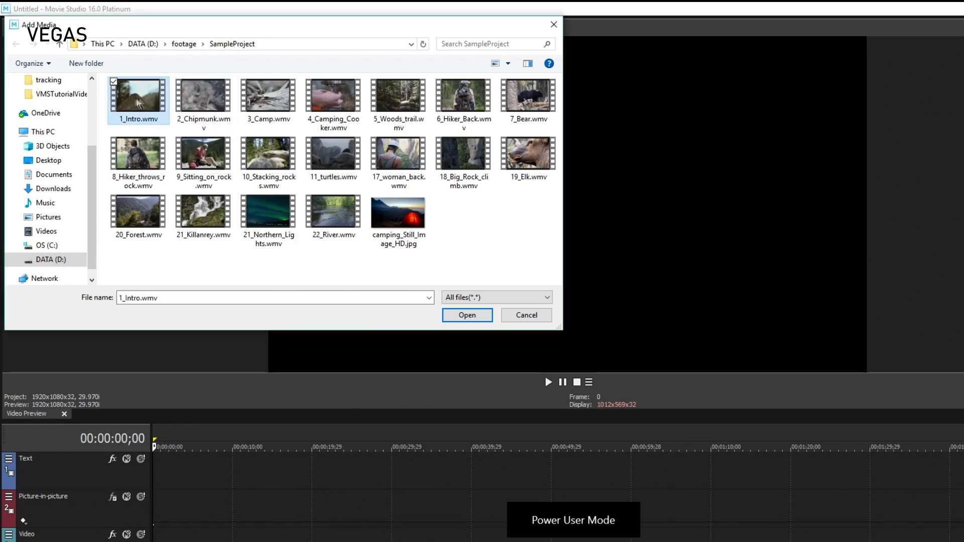
pyautogui.keyDown('ctrl'); pyautogui.click(201, 95); pyautogui.keyUp('ctrl')
pyautogui.keyDown('ctrl'); pyautogui.click(265, 100); pyautogui.keyUp('ctrl')
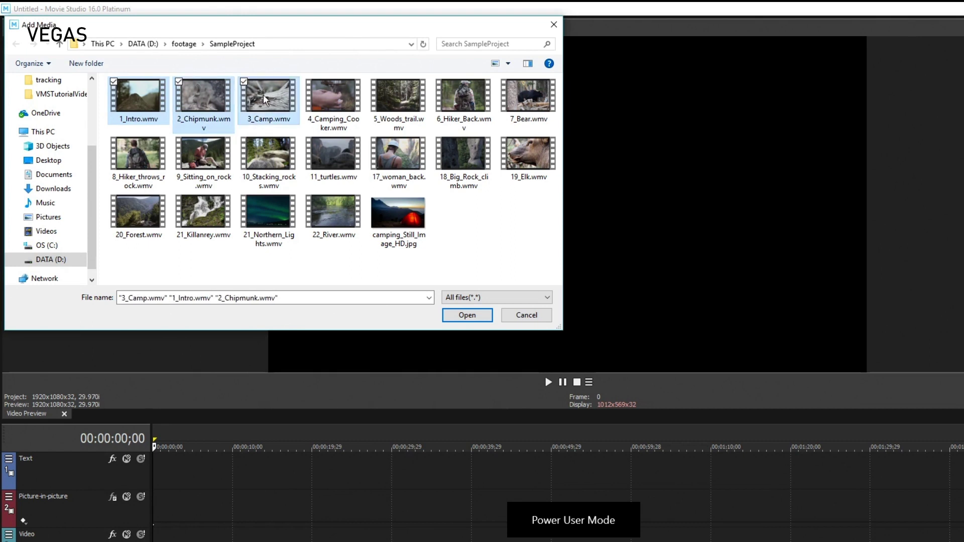
pyautogui.keyDown('ctrl'); pyautogui.click(331, 99); pyautogui.keyUp('ctrl')
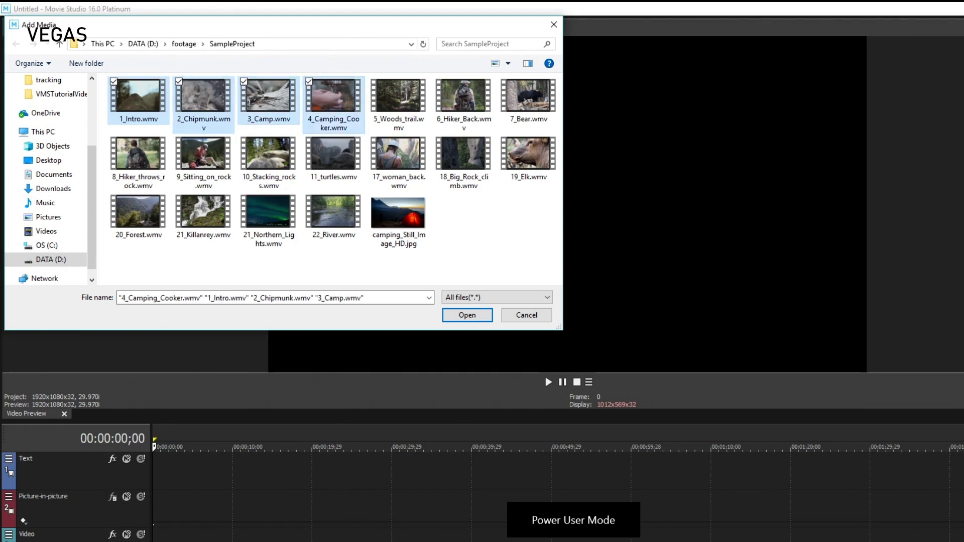
pyautogui.click(465, 318)
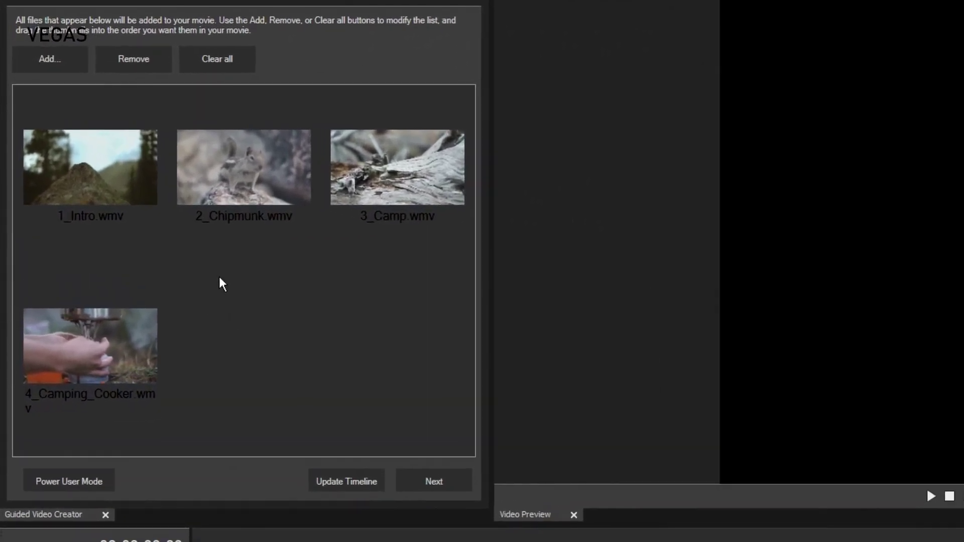
# Add 5_Woods_trail.wmv and 6_Hiker_Back.wmv to the movie's clip list
pyautogui.click(42, 61)
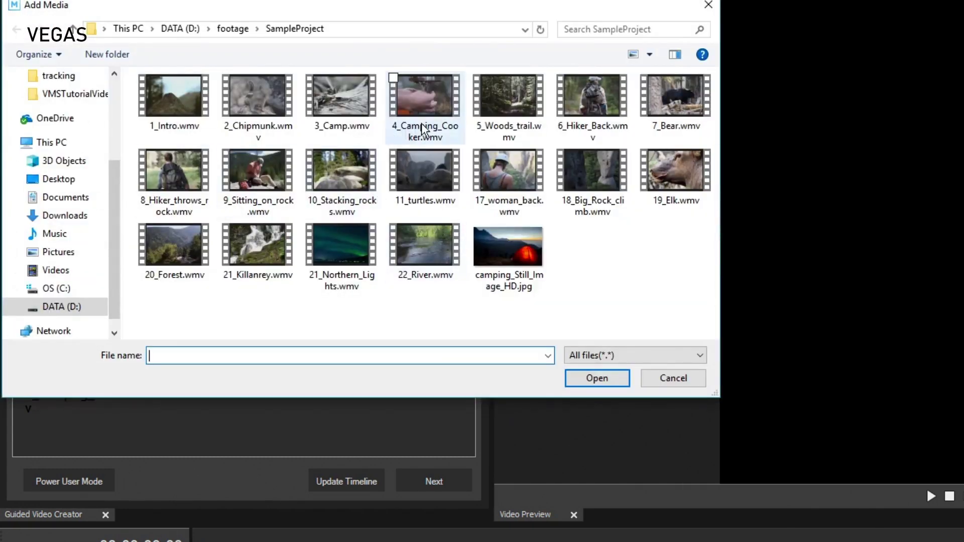
pyautogui.click(500, 103)
pyautogui.keyDown('ctrl'); pyautogui.click(577, 104); pyautogui.keyUp('ctrl')
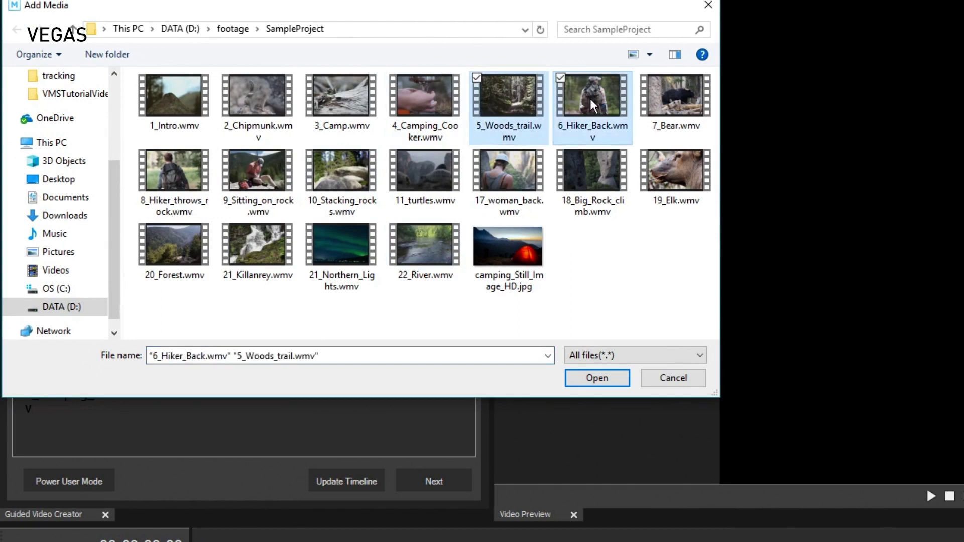
pyautogui.click(595, 378)
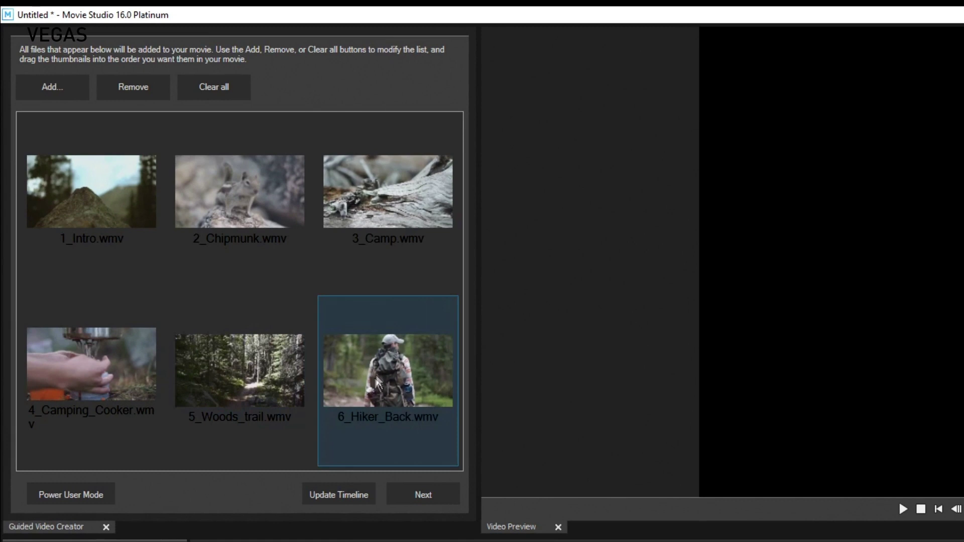
# Remove 6_Hiker_Back, move 4_Camping_Cooker first and 1_Intro before 5_Woods_trail
pyautogui.click(389, 360)
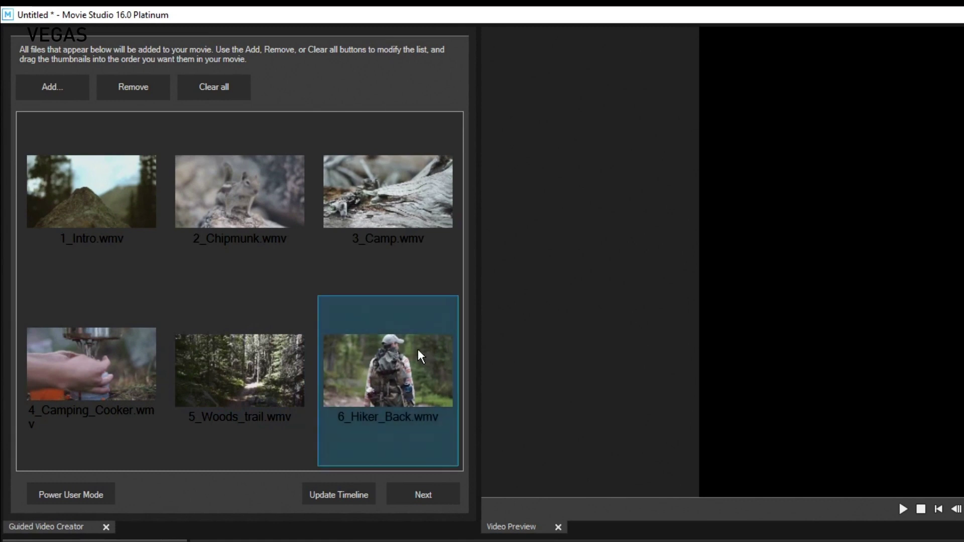
pyautogui.click(136, 87)
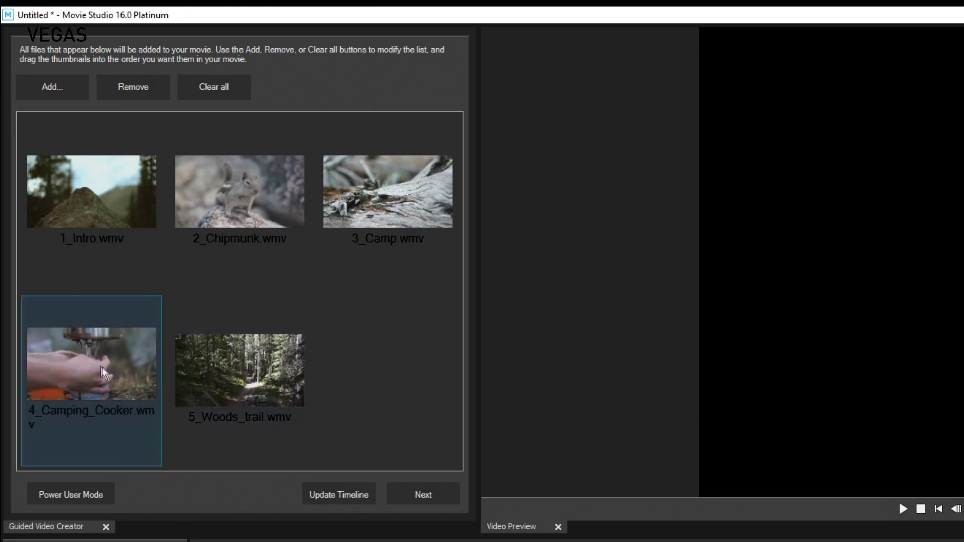
pyautogui.click(109, 355)
pyautogui.moveTo(110, 356); pyautogui.dragTo(216, 197)
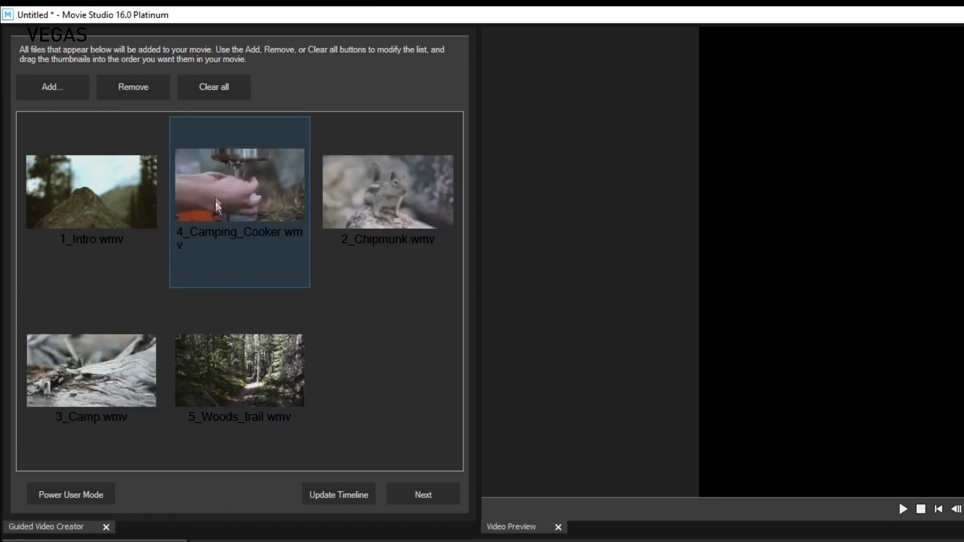
pyautogui.moveTo(101, 193); pyautogui.dragTo(151, 350)
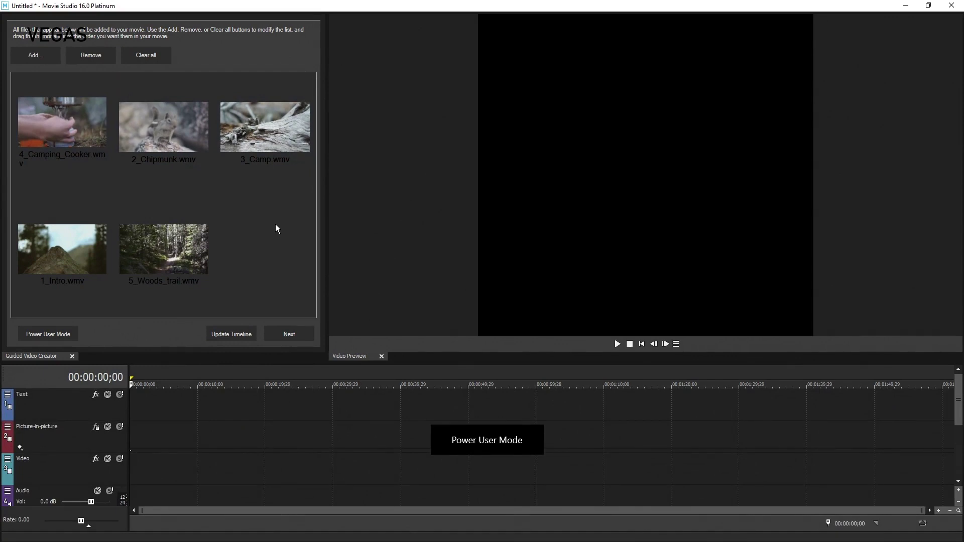
# Place the five ordered clips onto the timeline's video track
pyautogui.click(286, 334)
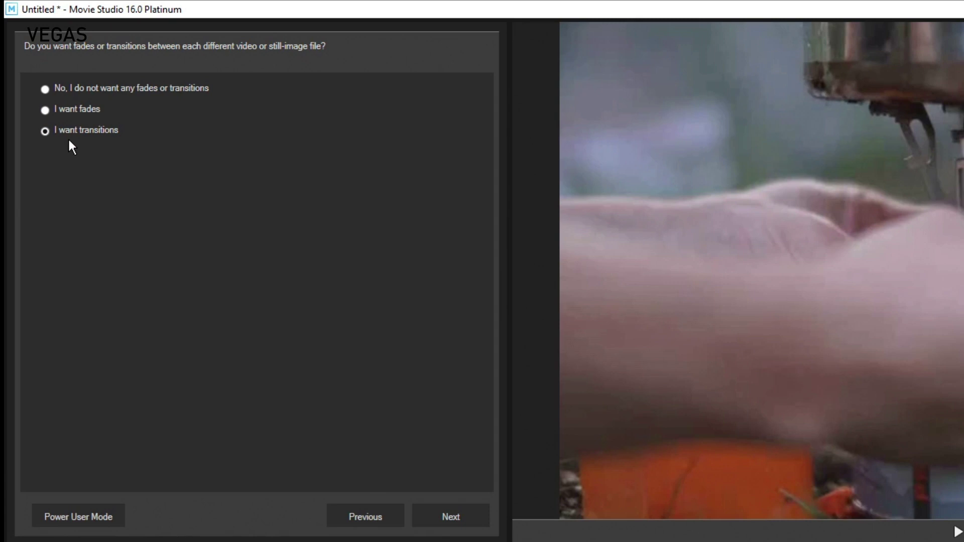
# Choose 'I want fades' between the clips
pyautogui.click(45, 110)
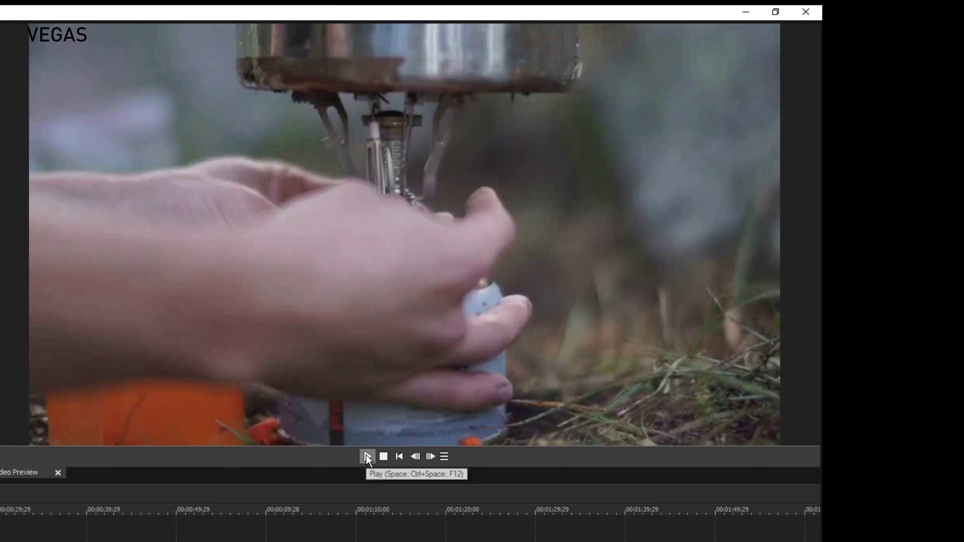
pyautogui.click(367, 456)
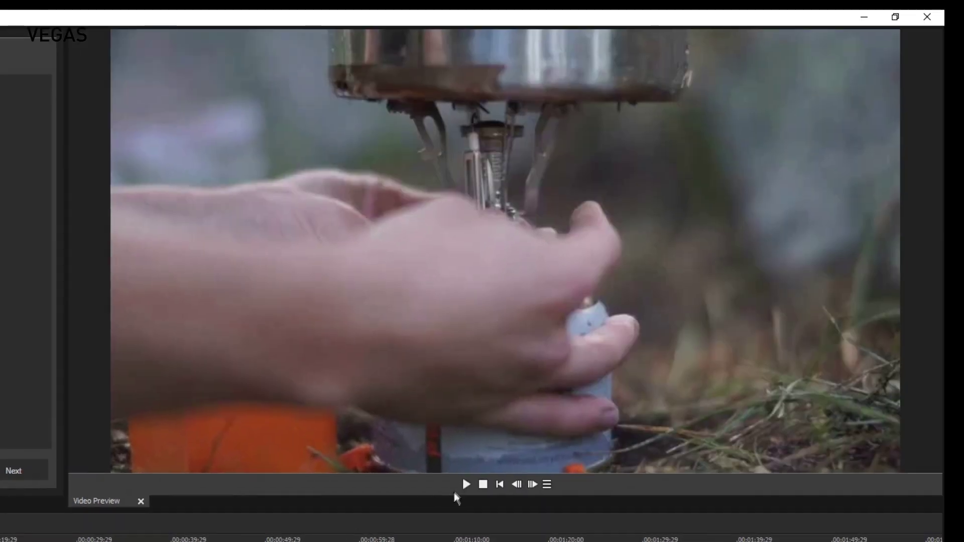
# Play the movie preview to check the fades, then stop playback
pyautogui.click(463, 485)
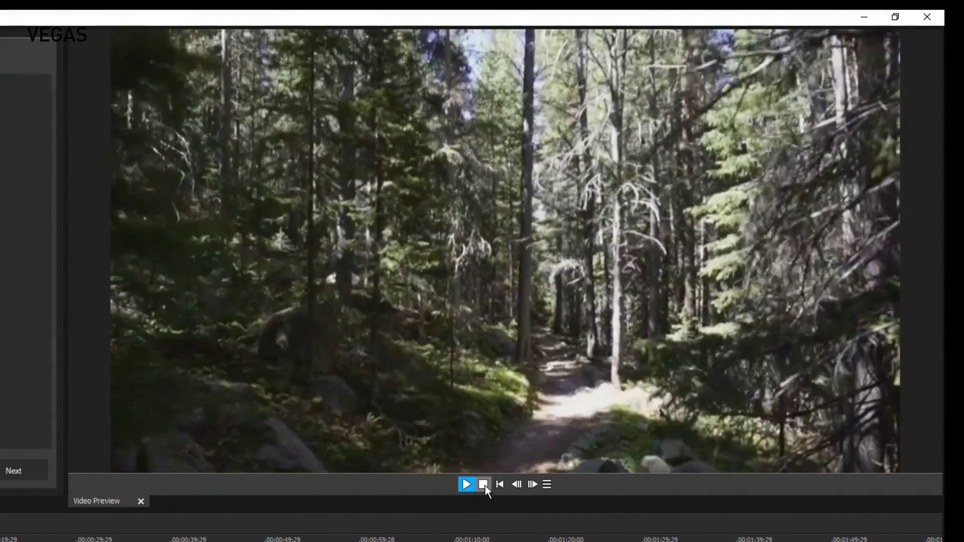
pyautogui.click(483, 485)
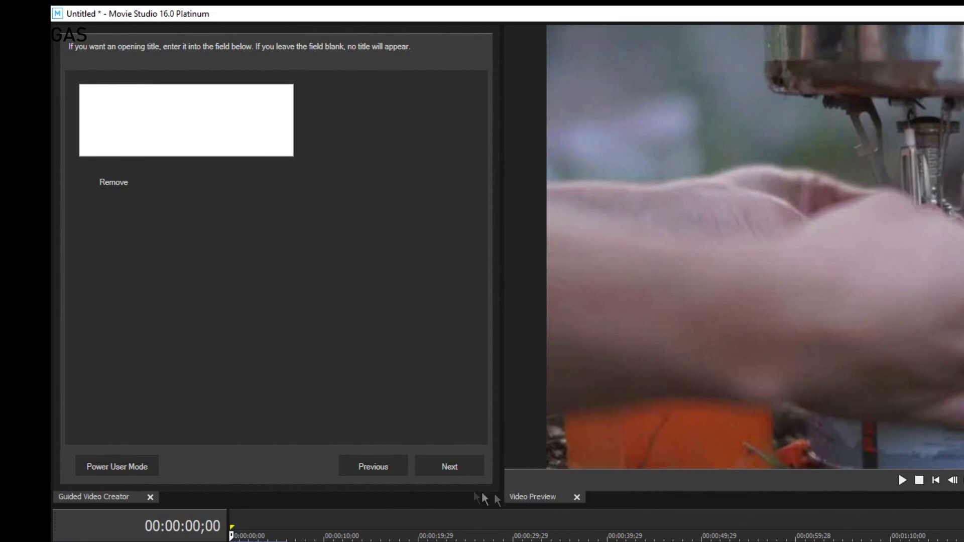
# Go back and switch to 'I want transitions' instead of fades, then return to the title page
pyautogui.click(369, 462)
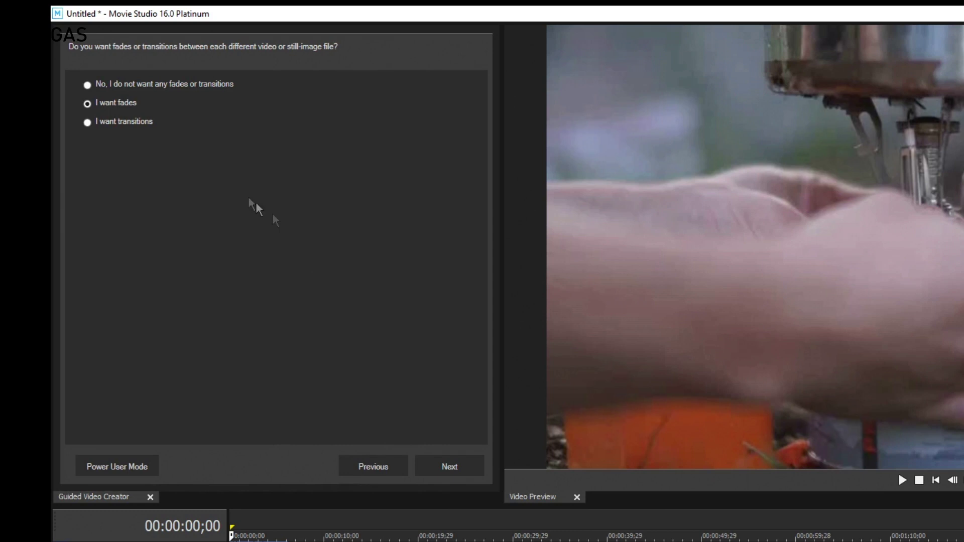
pyautogui.click(88, 123)
pyautogui.click(450, 467)
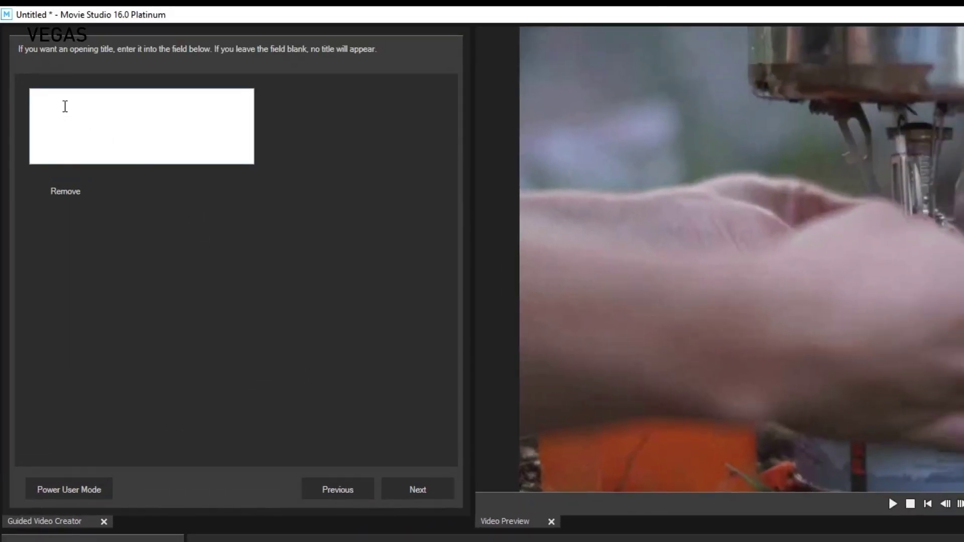
# Enter 'My new movie' as the opening title and continue to the music step
pyautogui.click(63, 106)
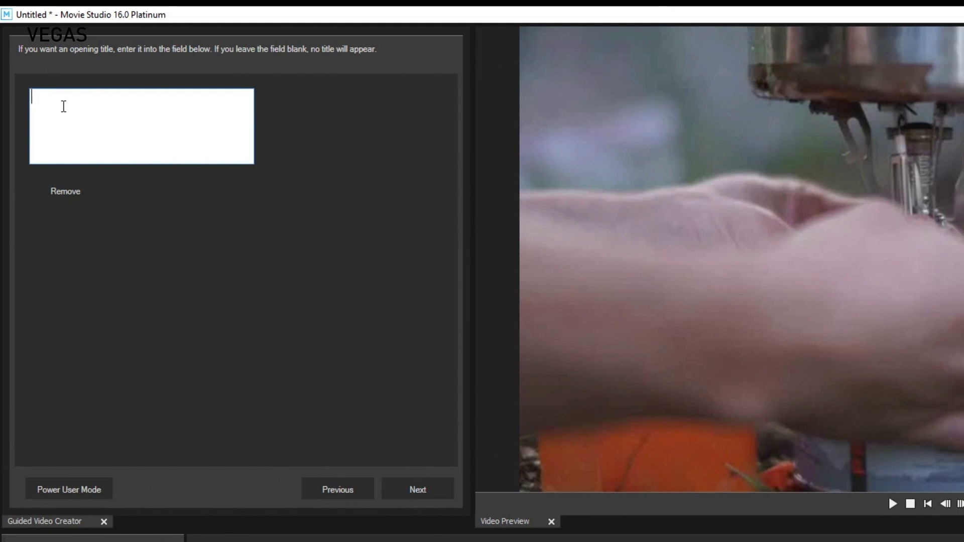
pyautogui.write('My new movie')
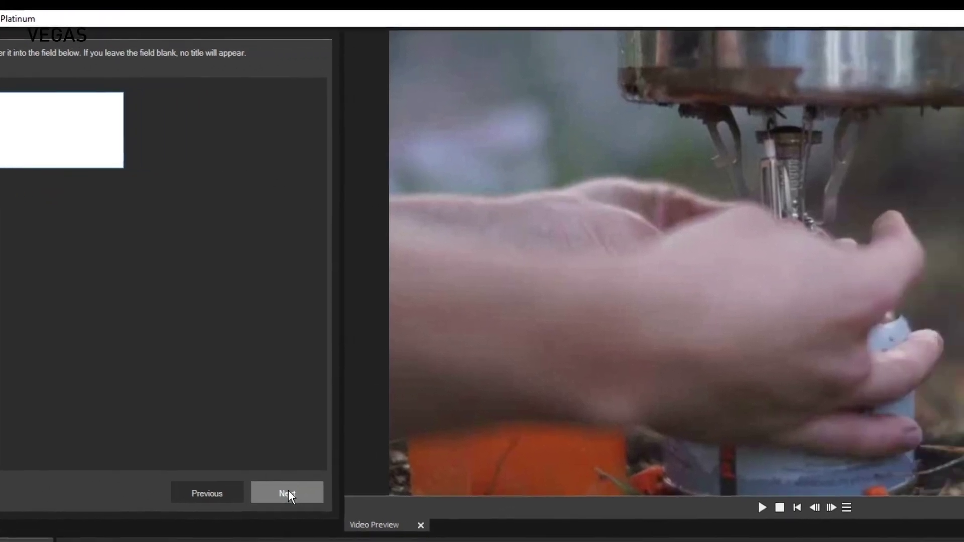
pyautogui.click(418, 490)
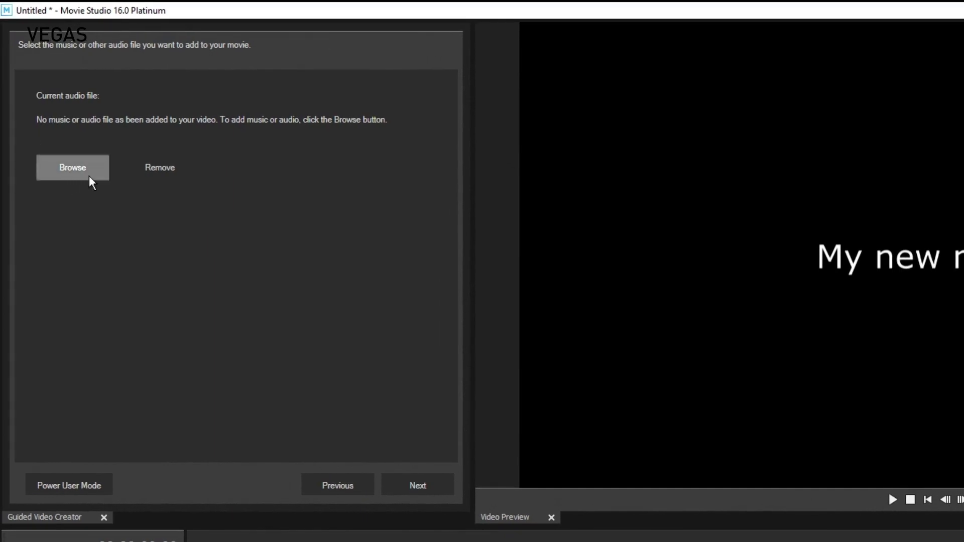
# Set D:\footage\GuitarTuningMulticam\Audio\Shot02.wav as the music and go to the final page
pyautogui.click(77, 173)
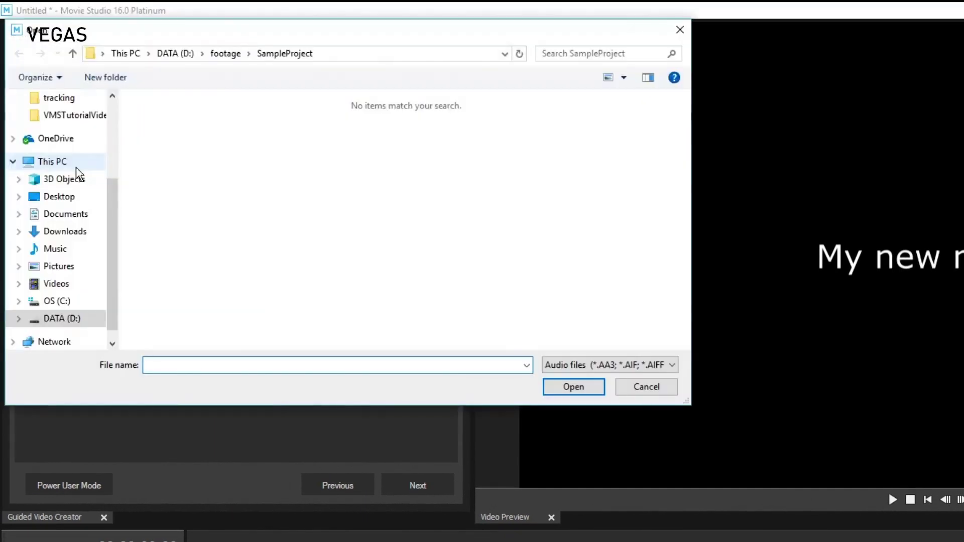
pyautogui.click(227, 54)
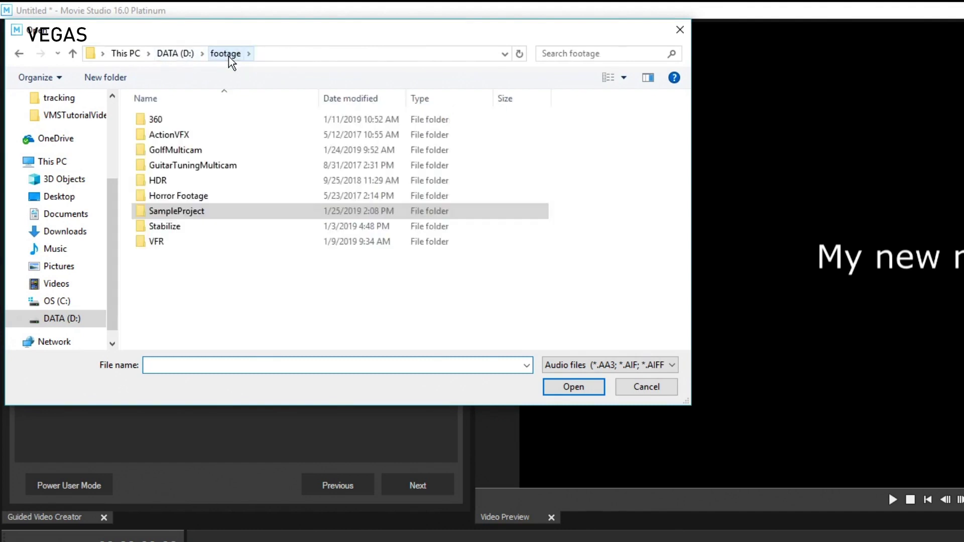
pyautogui.doubleClick(175, 168)
pyautogui.click(167, 120)
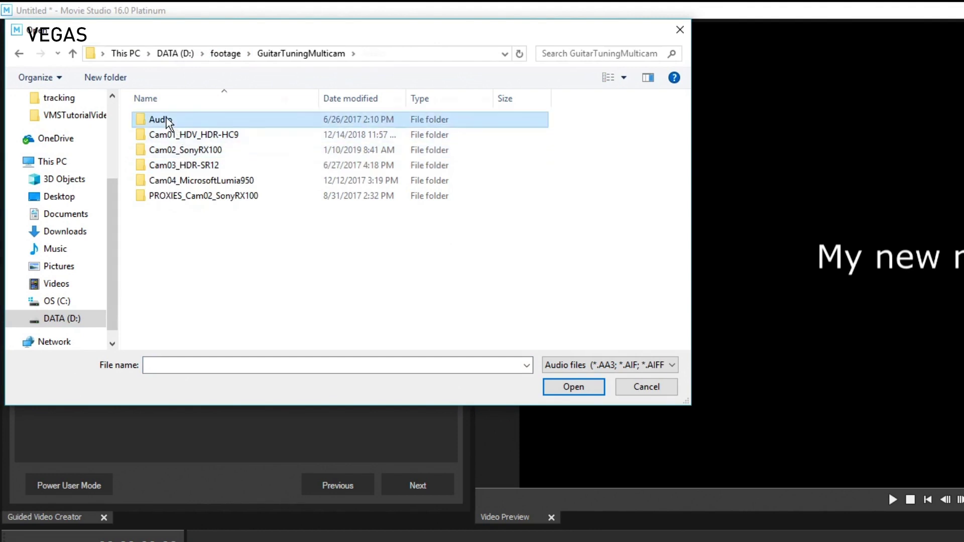
pyautogui.doubleClick(168, 120)
pyautogui.click(171, 119)
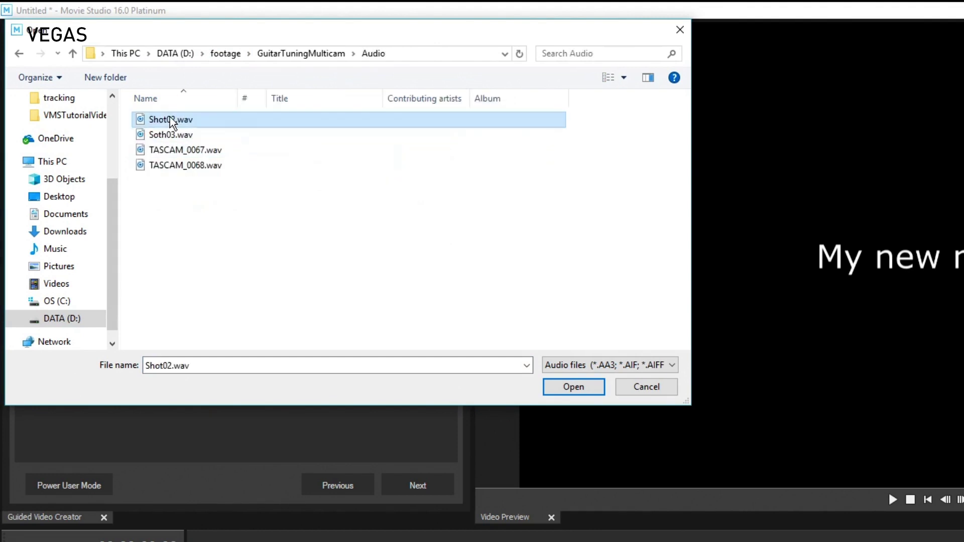
pyautogui.click(573, 386)
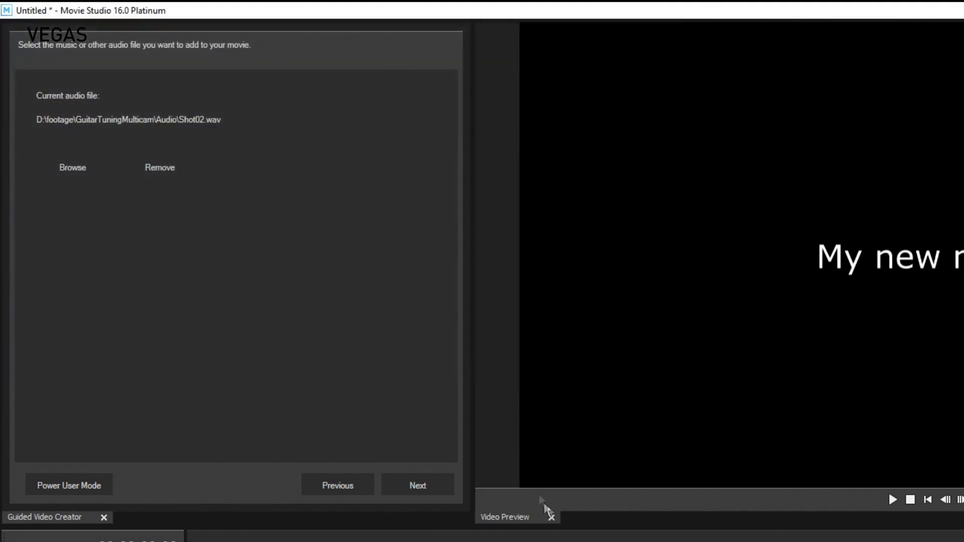
pyautogui.click(414, 481)
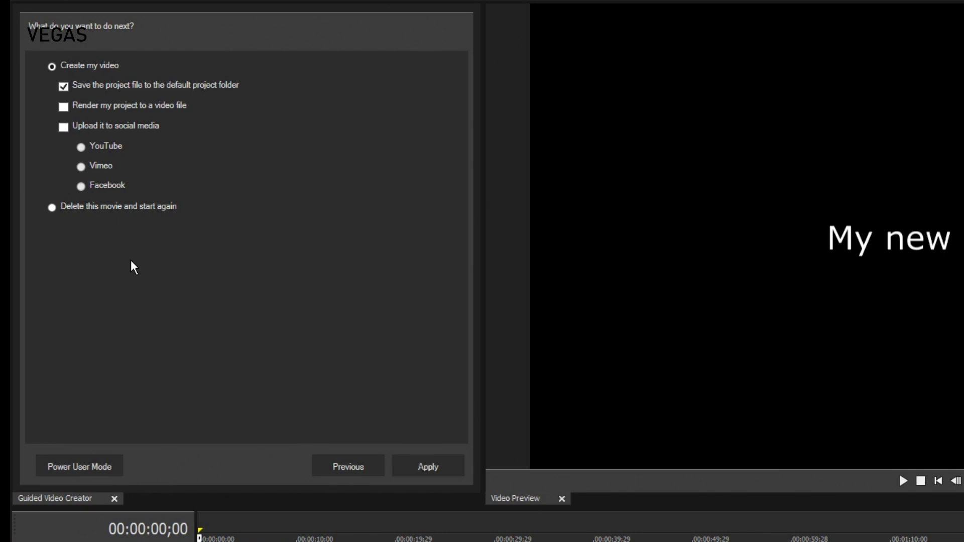
# Enable social media upload and save the project as 'my movie'
pyautogui.click(64, 128)
pyautogui.click(426, 465)
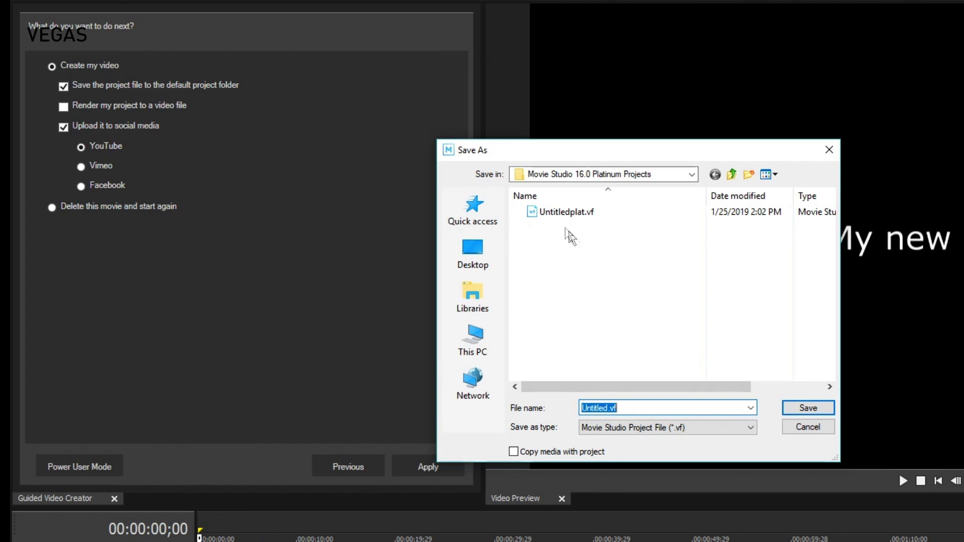
pyautogui.write('m')
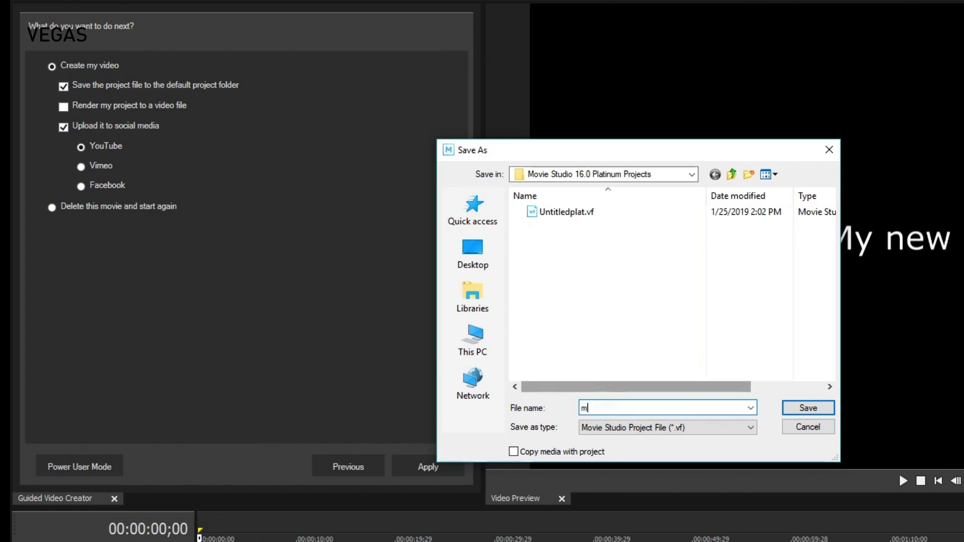
pyautogui.write('y movie')
pyautogui.click(808, 408)
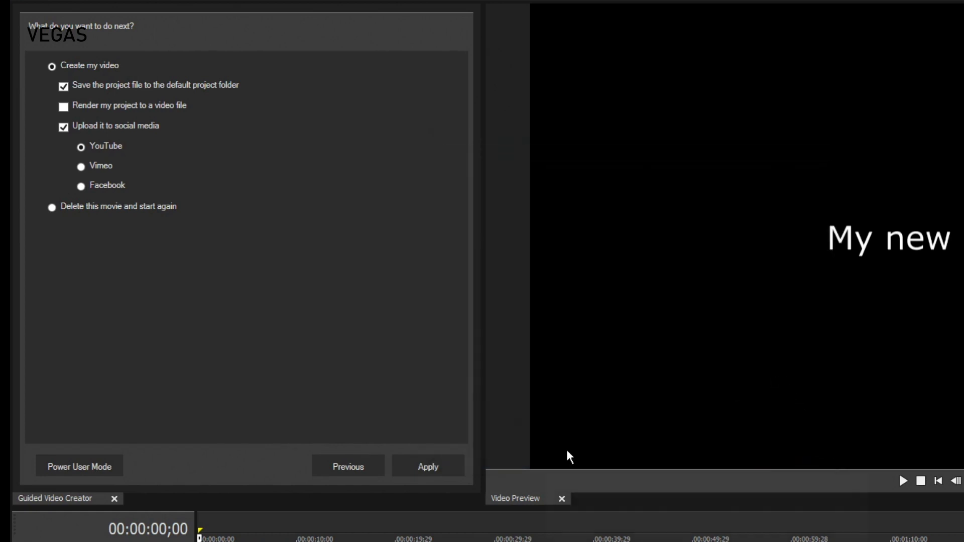